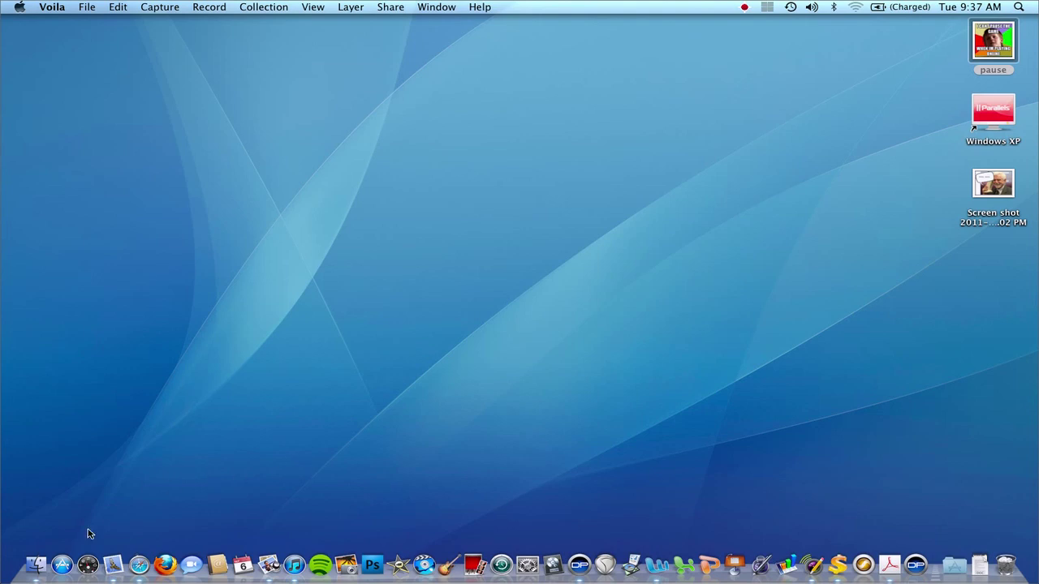
Show the Documents folder in Finder, sorted by name
click(36, 566)
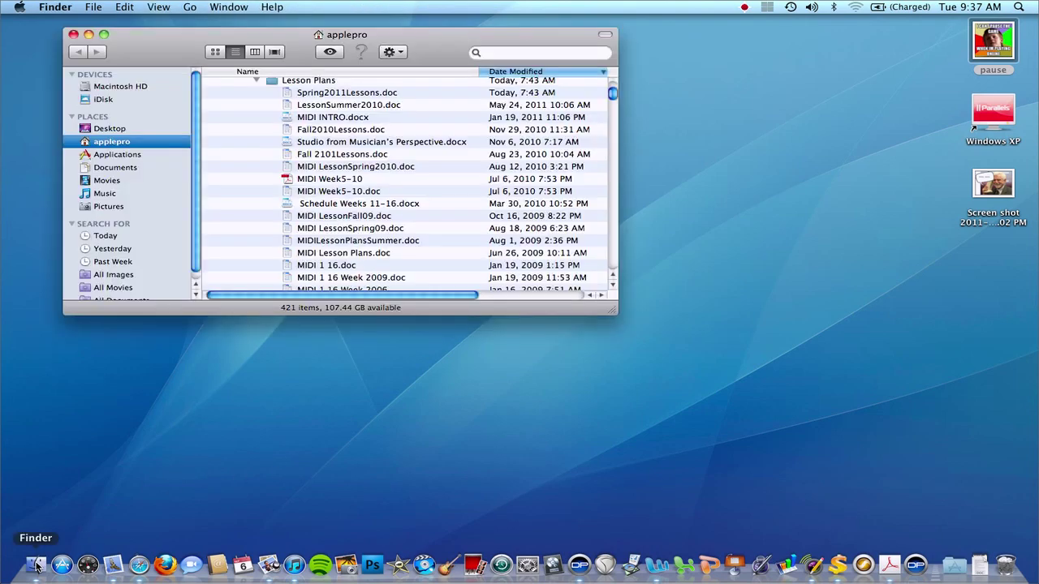
click(118, 168)
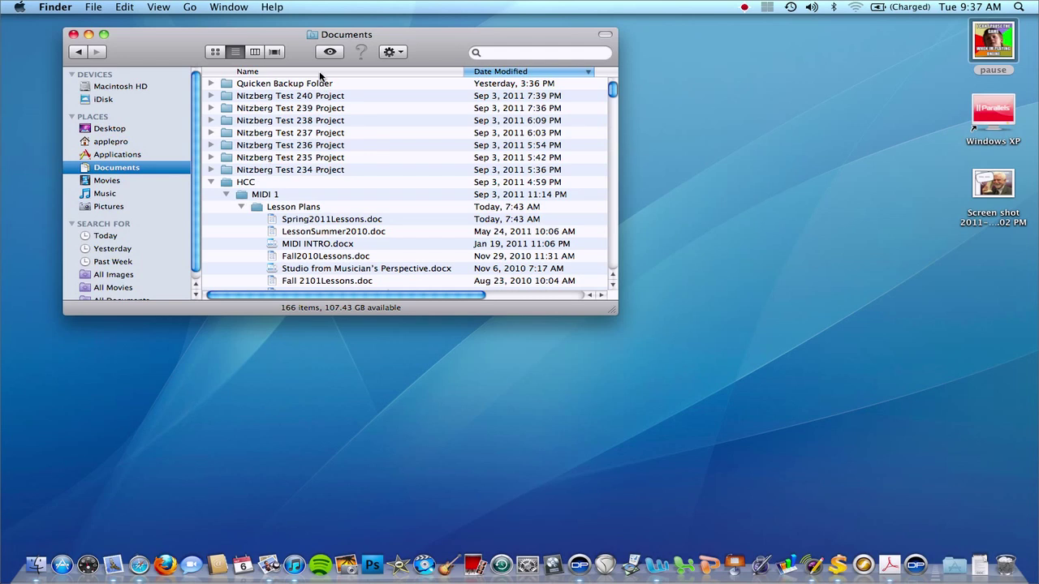
click(319, 73)
scroll(321, 106, down, 10)
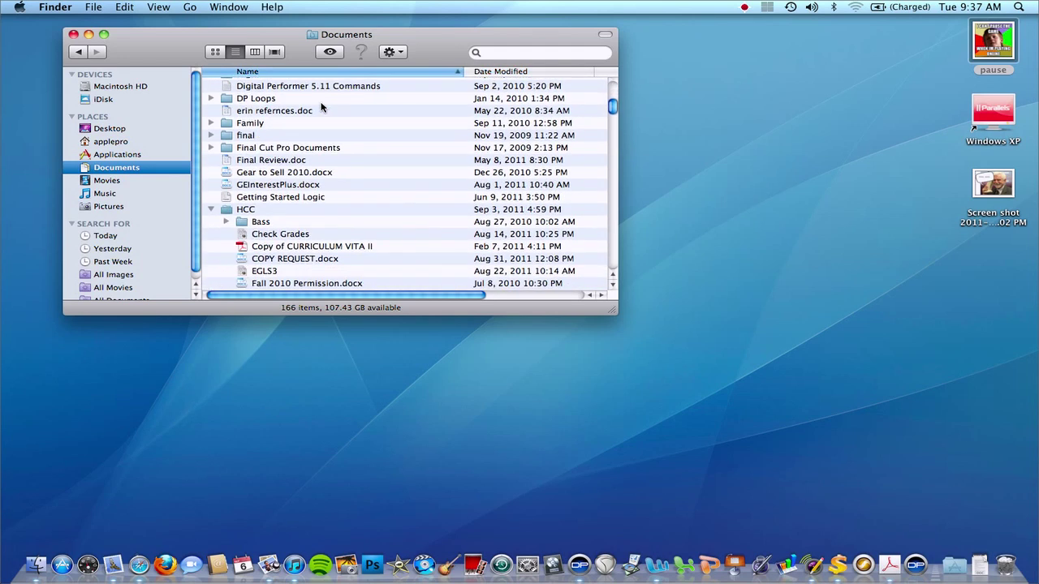
scroll(321, 106, down, 15)
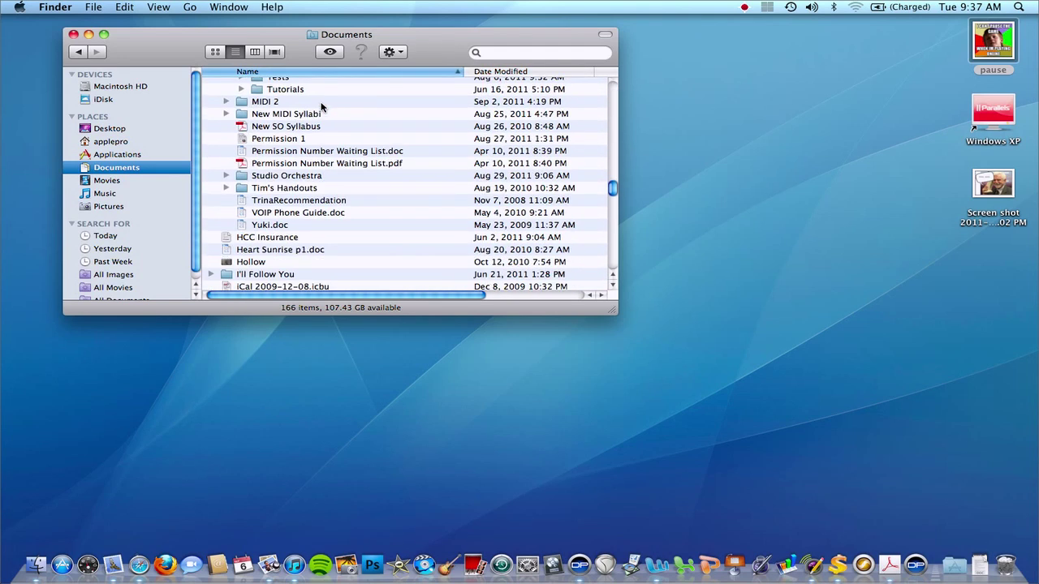
scroll(321, 107, down, 3)
scroll(321, 106, down, 15)
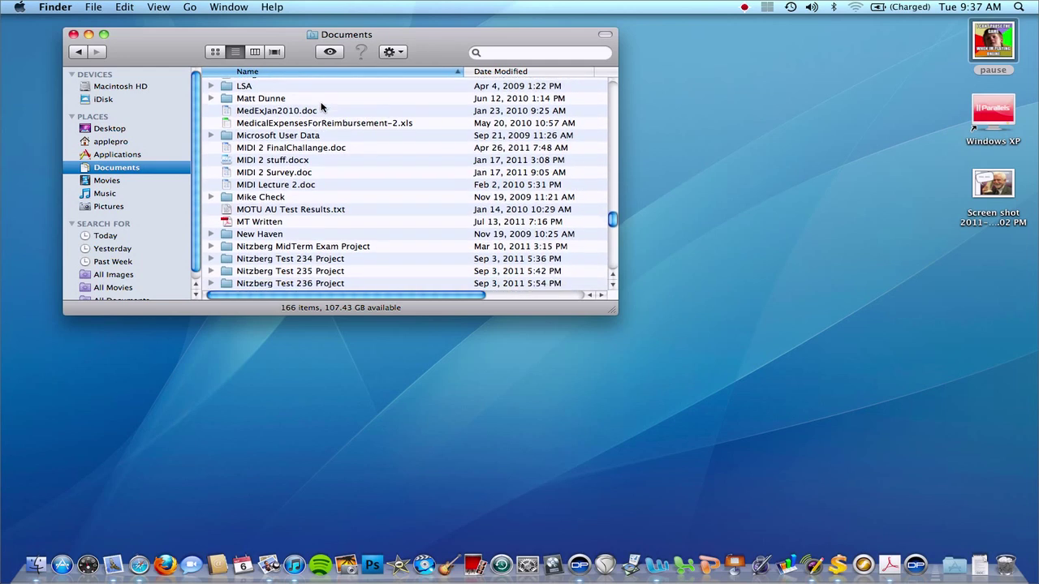
scroll(322, 106, down, 3)
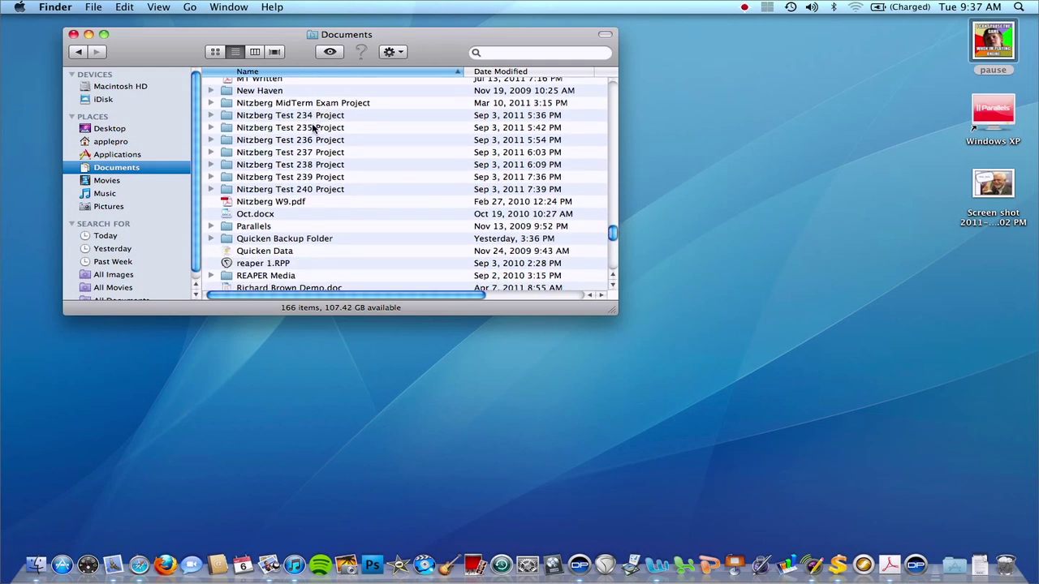
Open the Nitzberg Test 240 Project folder and its Nitzberg Test 240 project file
click(307, 190)
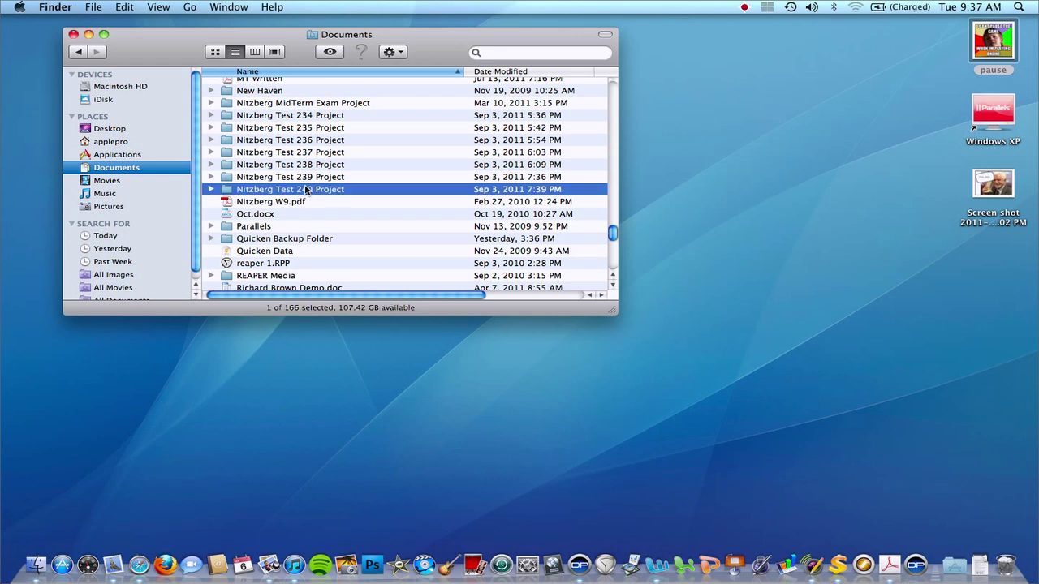
double_click(229, 192)
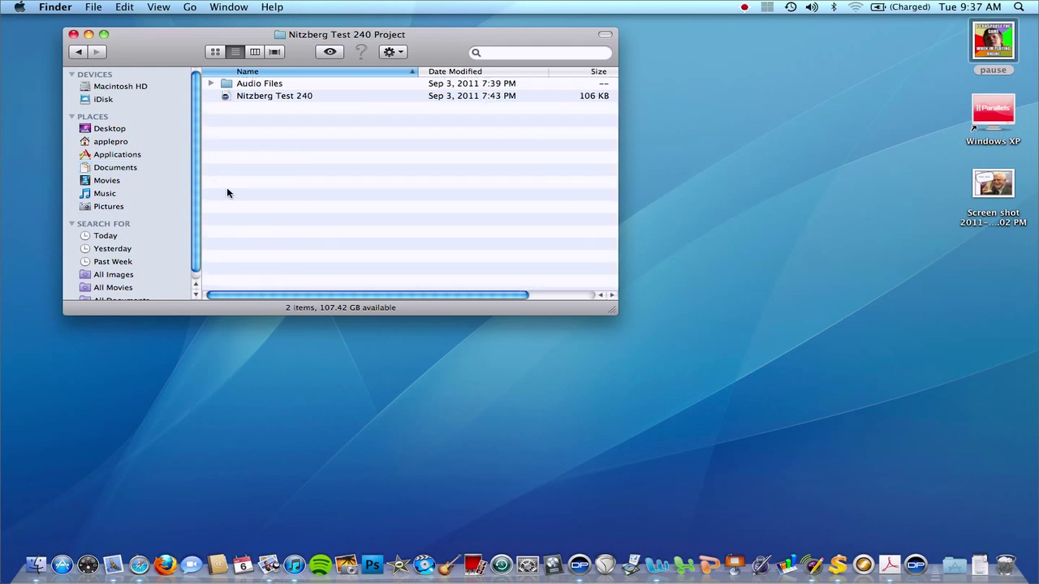
double_click(255, 96)
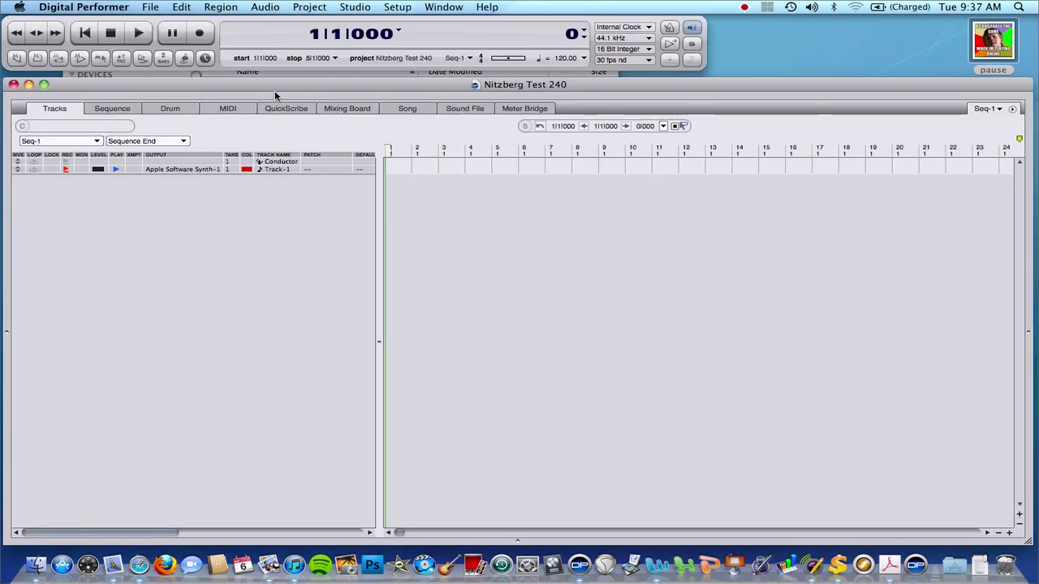
drag(349, 83, 349, 78)
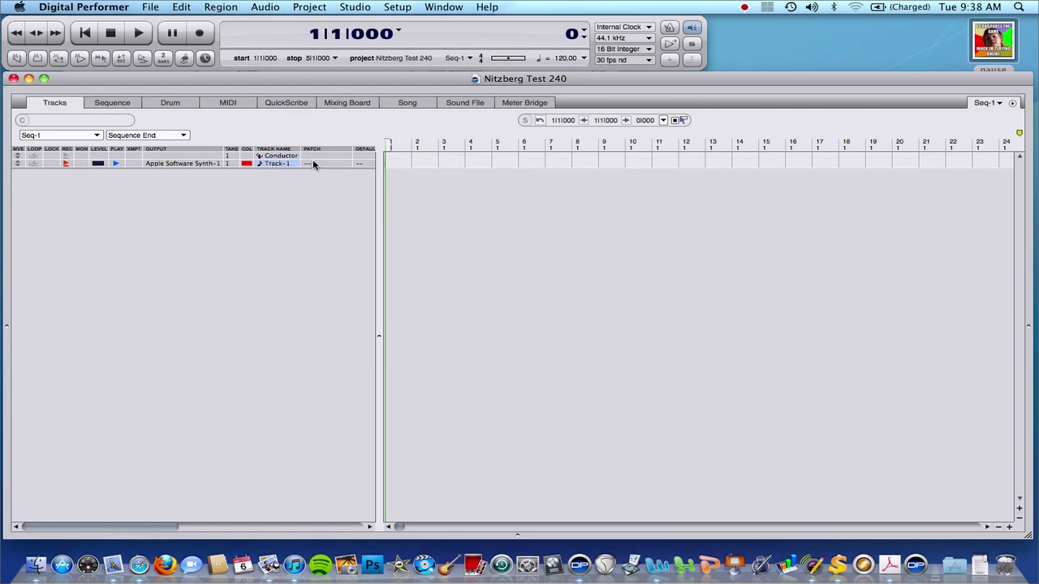
Assign the 001 Acoustic Grand Piano patch to Track-1
click(312, 163)
mouse_move(316, 163)
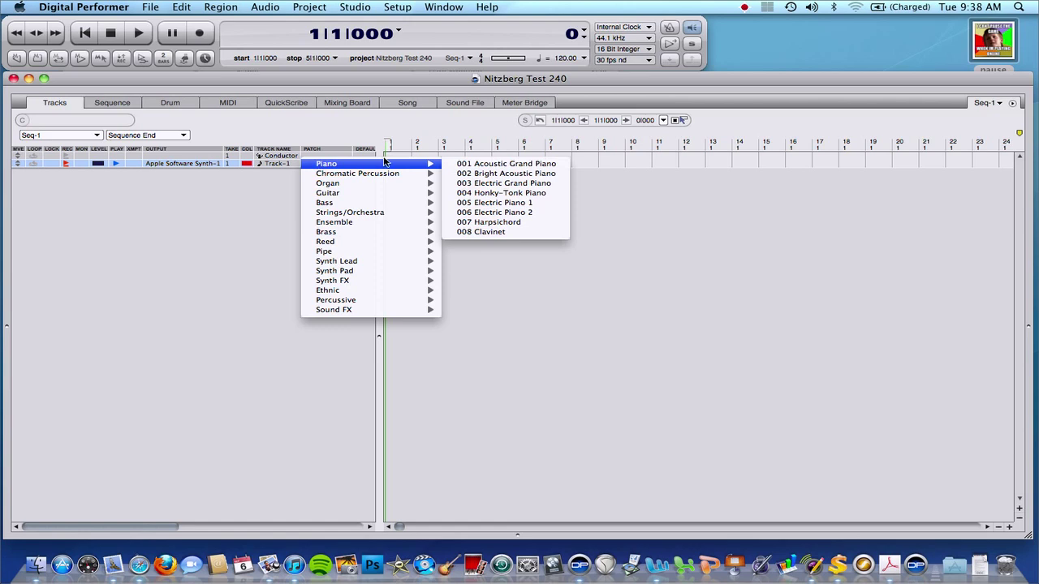
click(488, 166)
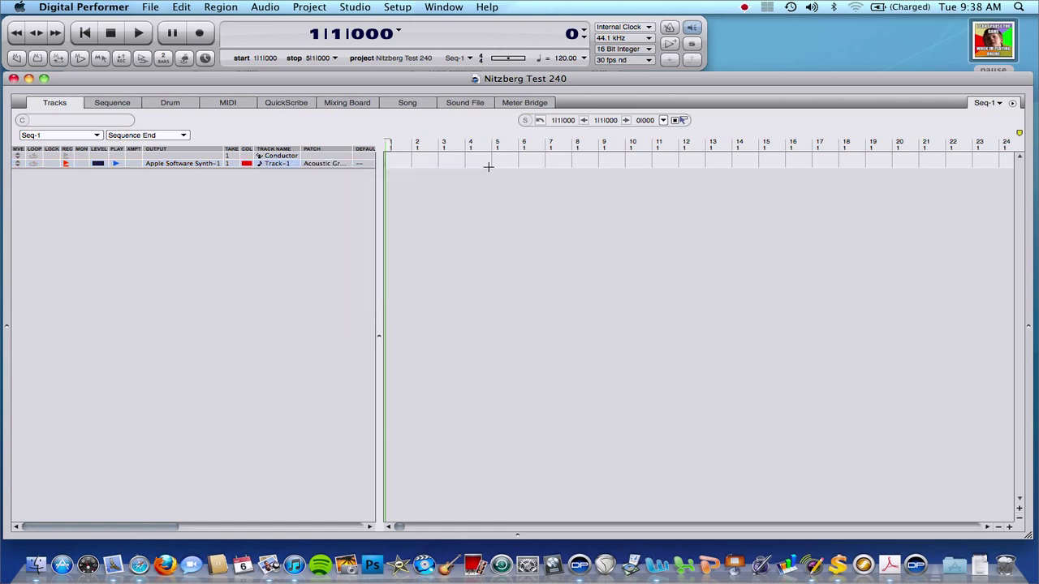
Rename Track-1 to 'Piano'
double_click(282, 165)
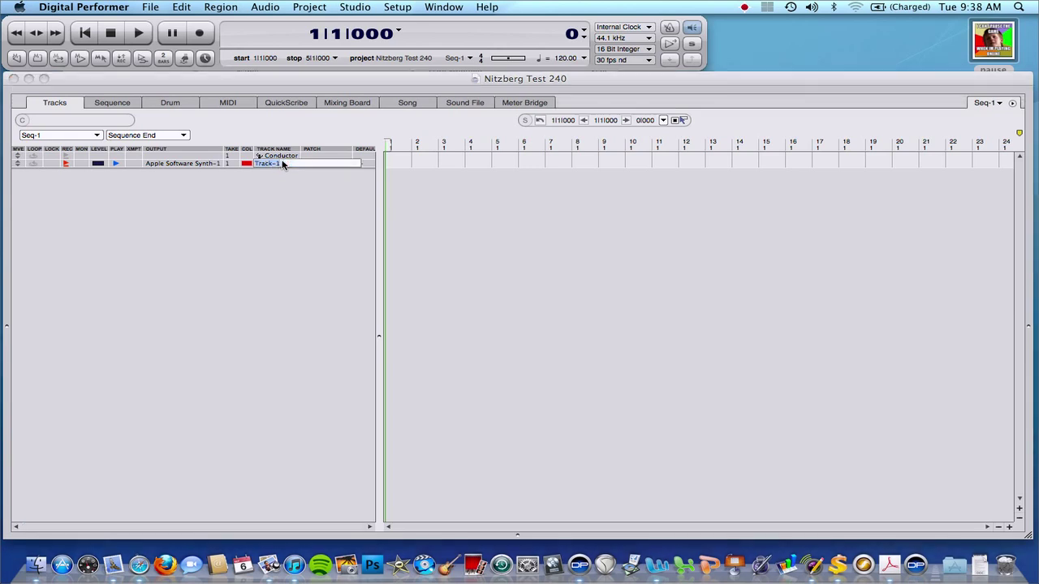
text(Piano)
key(Return)
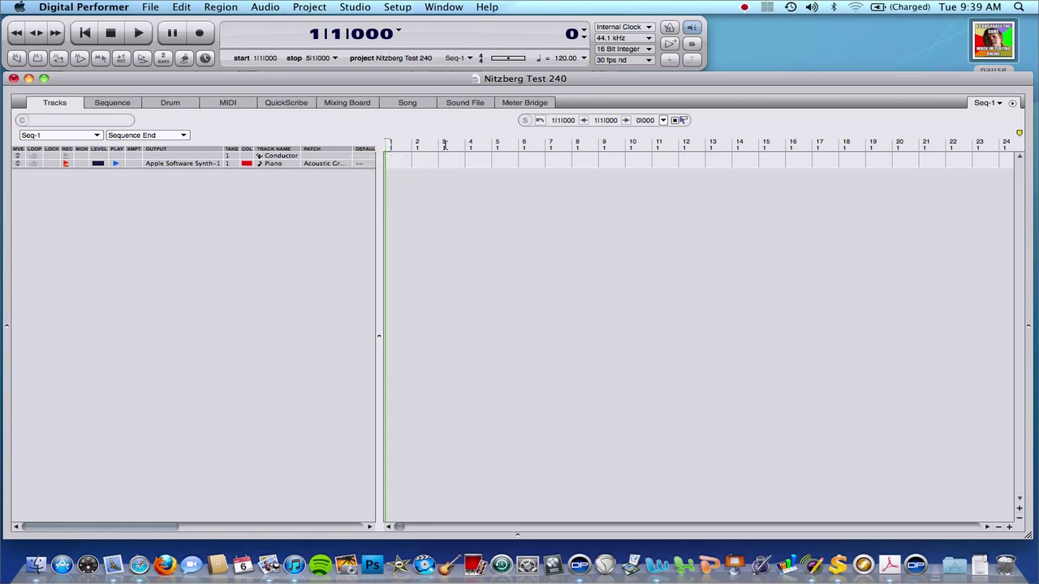
click(472, 60)
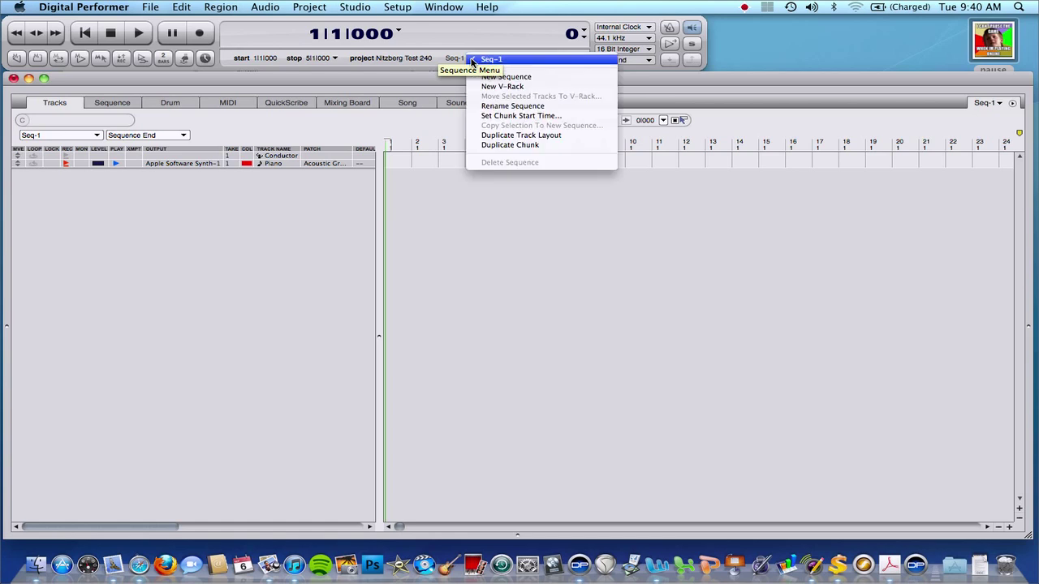
Enter 3 as the Seq-1 chunk start in Set Chunk Start Time and confirm
click(492, 120)
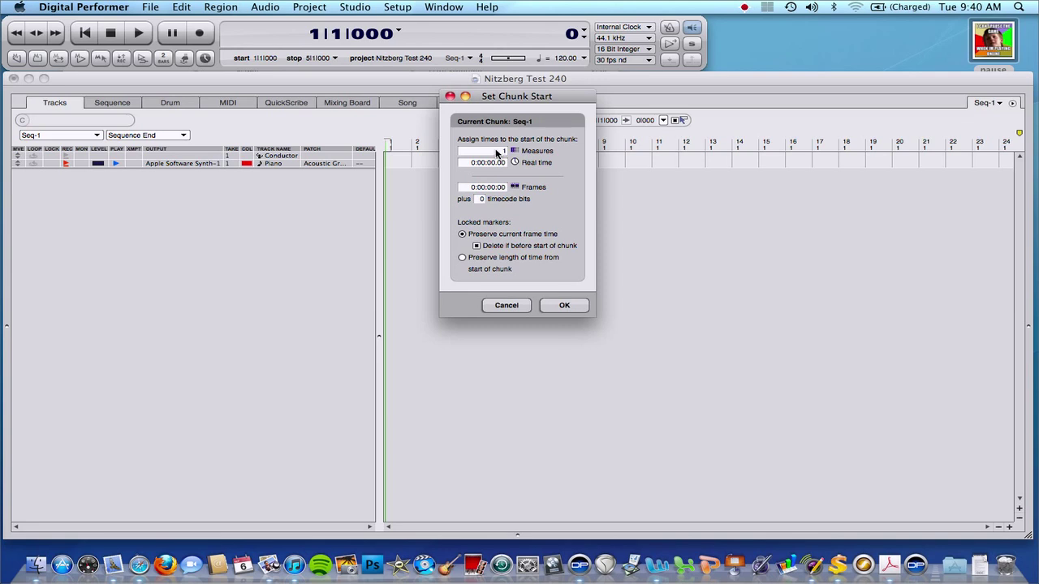
text(3)
click(558, 305)
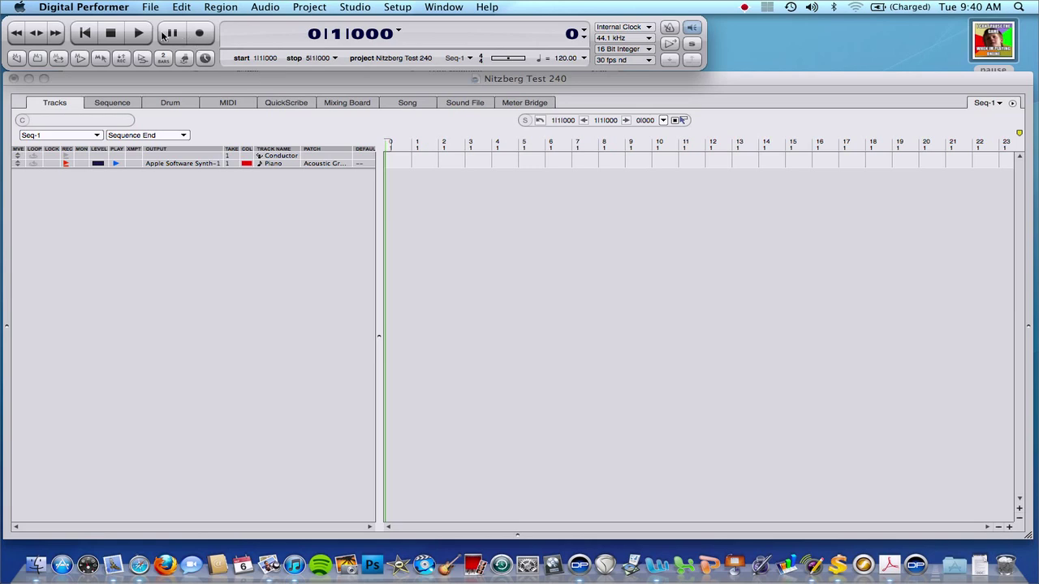
Play Seq-1 and stop it at about measure 6 (6|1|011)
click(138, 32)
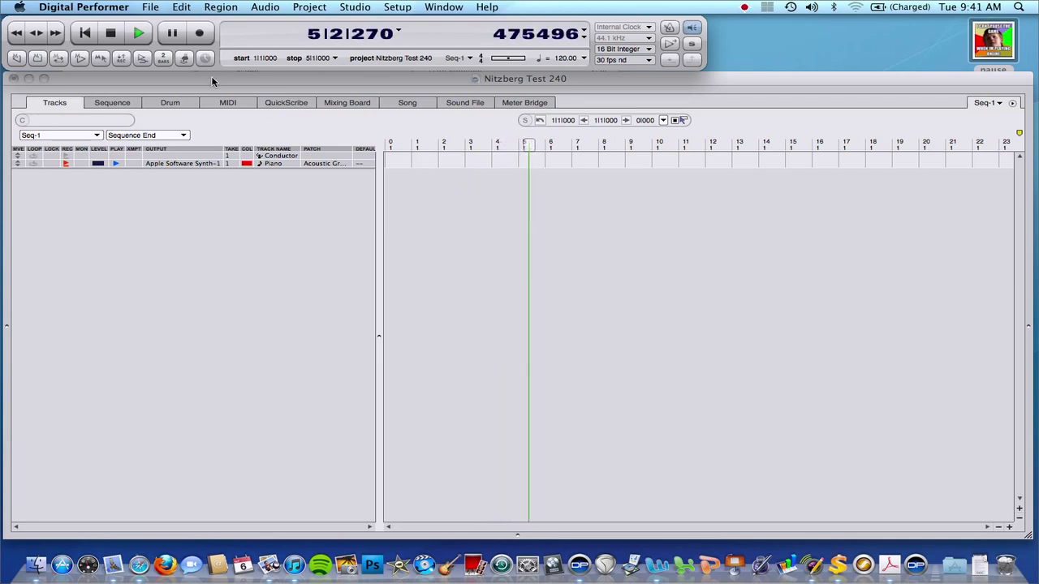
click(112, 32)
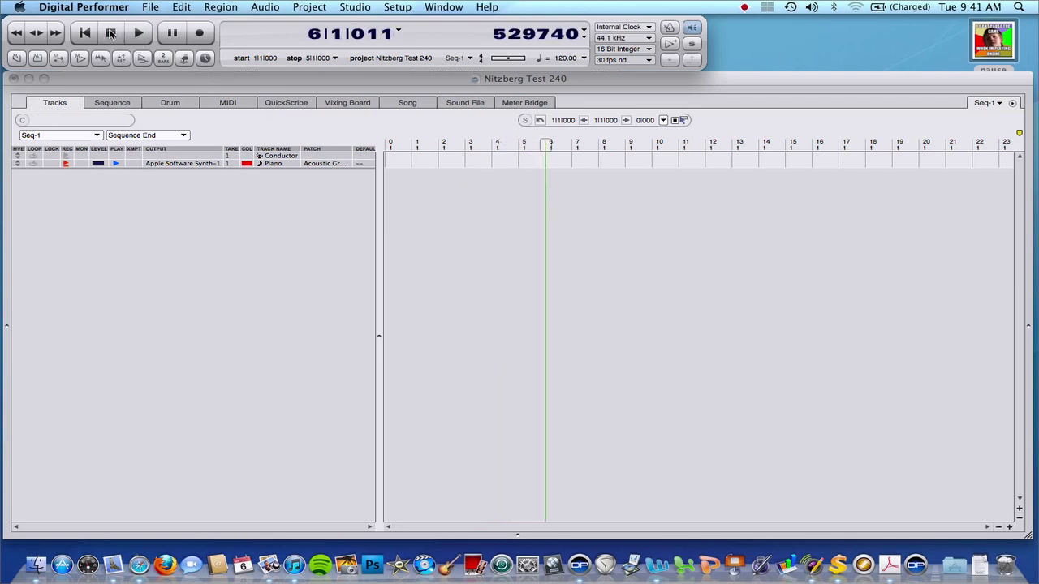
In the Click preferences, turn off the Audio click type and turn on MIDI
double_click(668, 29)
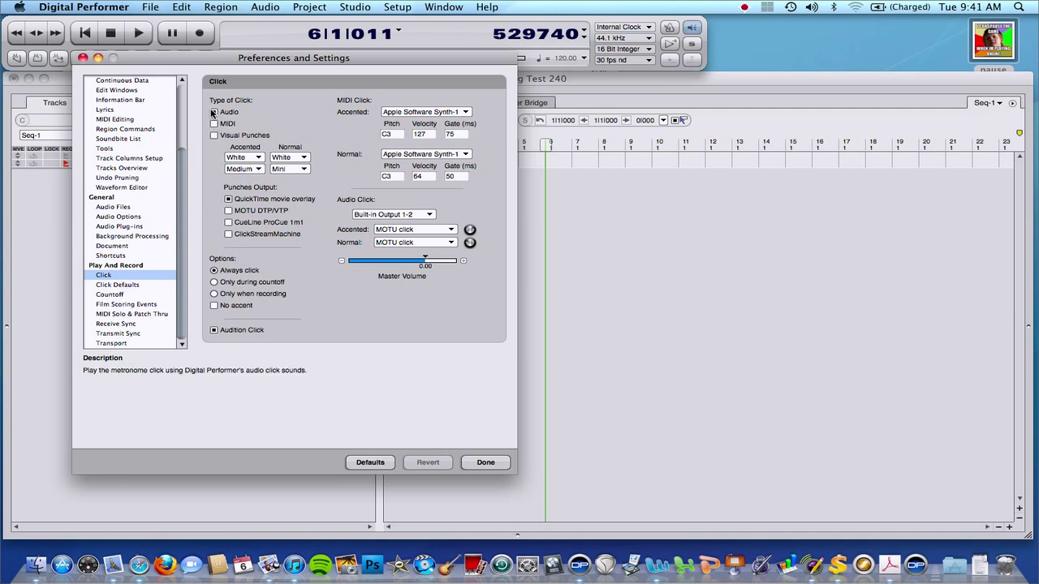
click(214, 112)
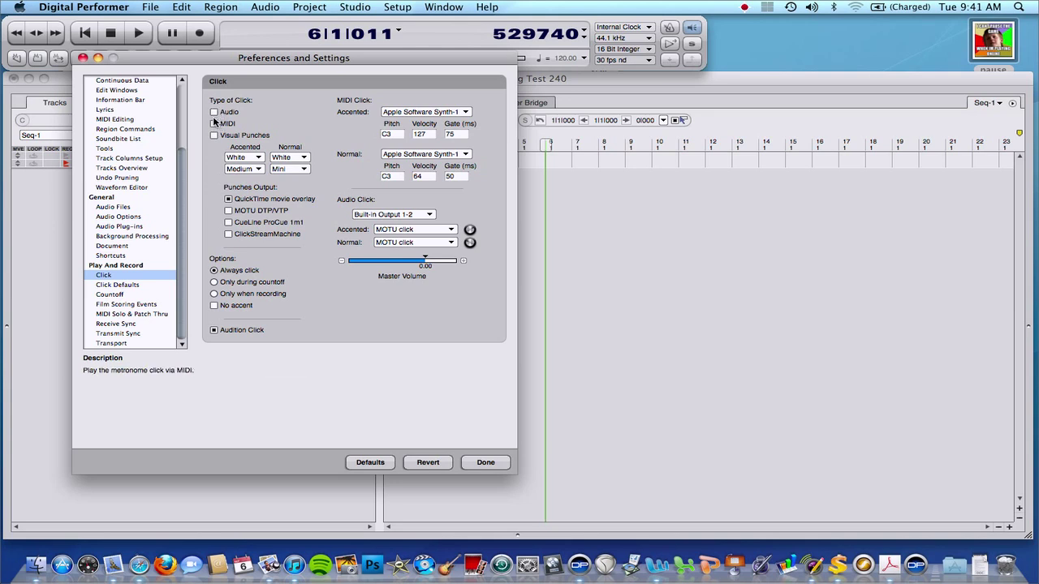
click(214, 124)
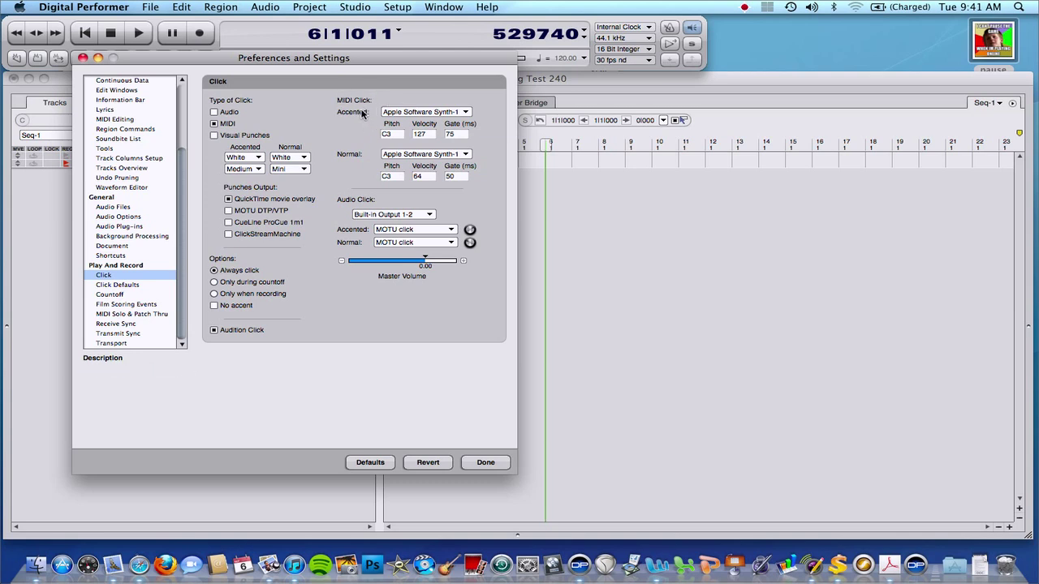
Route the accented MIDI click to Apple Software Synth-10
click(465, 113)
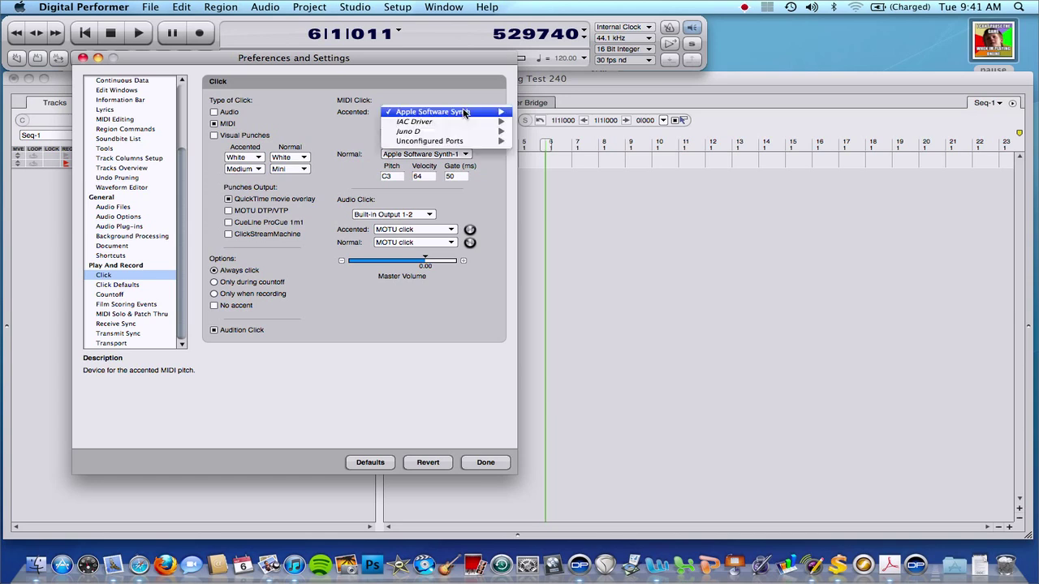
mouse_move(437, 134)
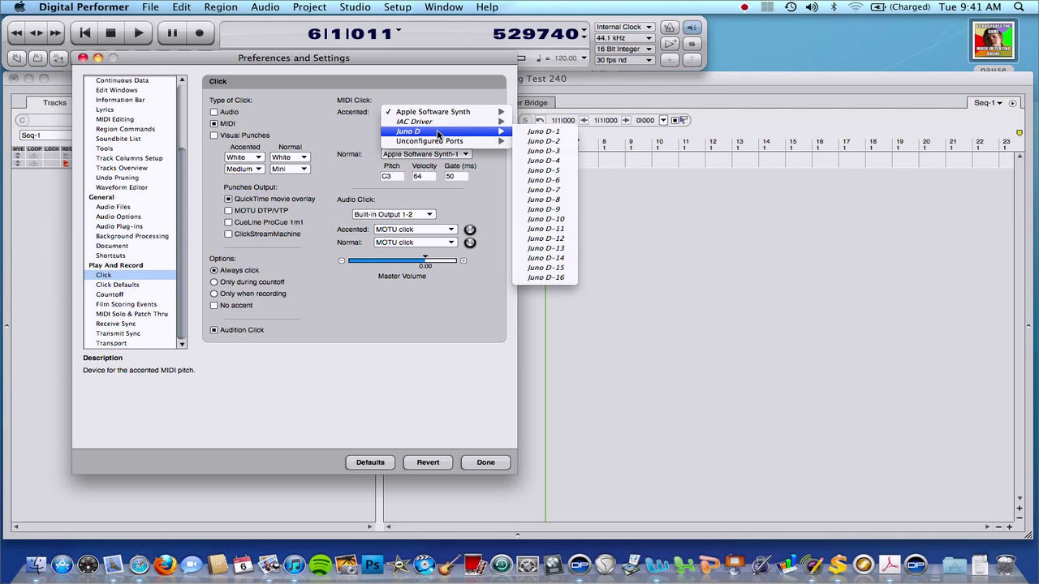
mouse_move(437, 113)
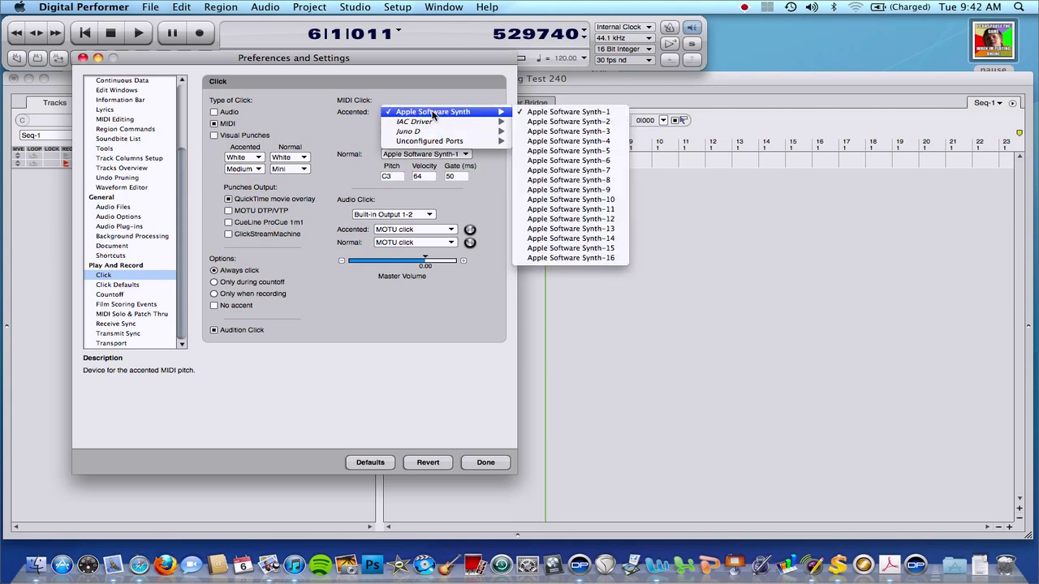
click(572, 200)
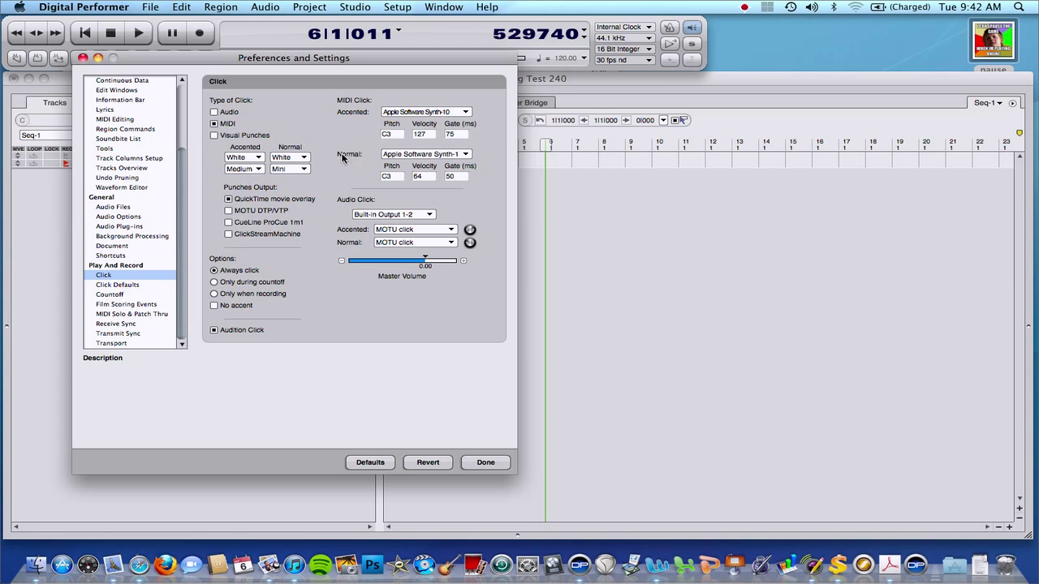
Route the normal MIDI click to Apple Software Synth-10 as well
click(467, 154)
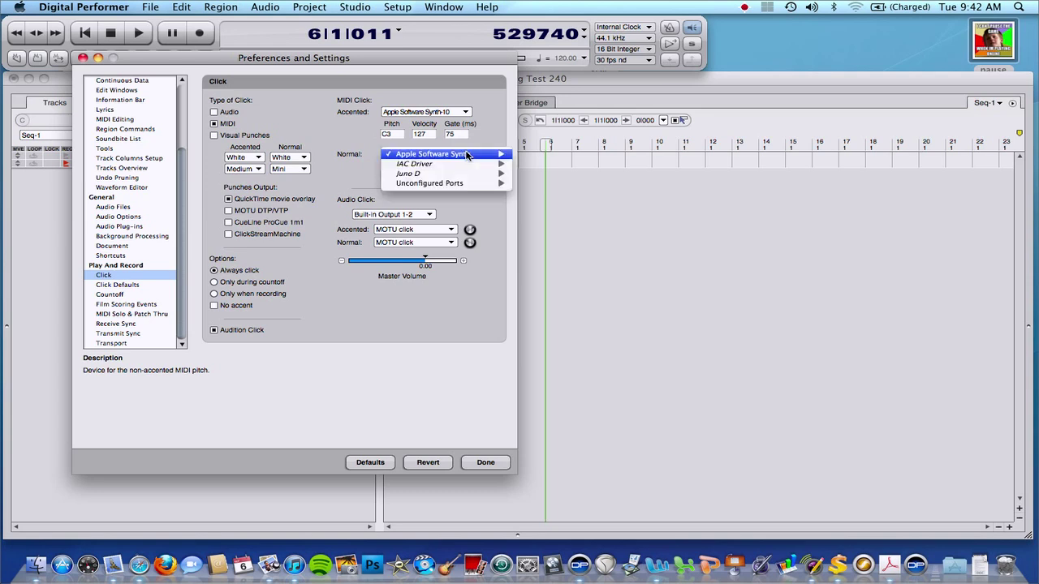
mouse_move(435, 175)
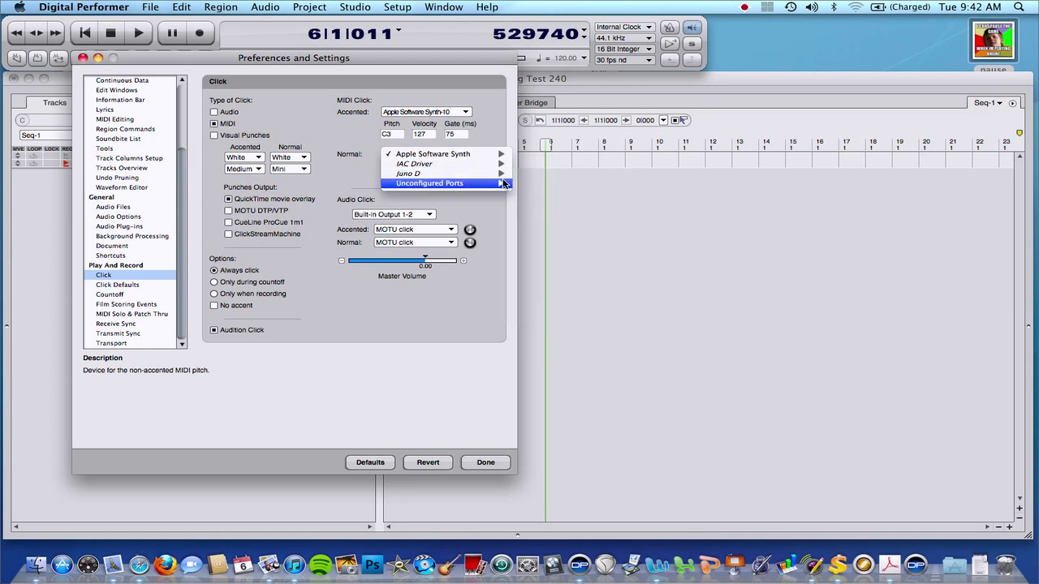
mouse_move(491, 154)
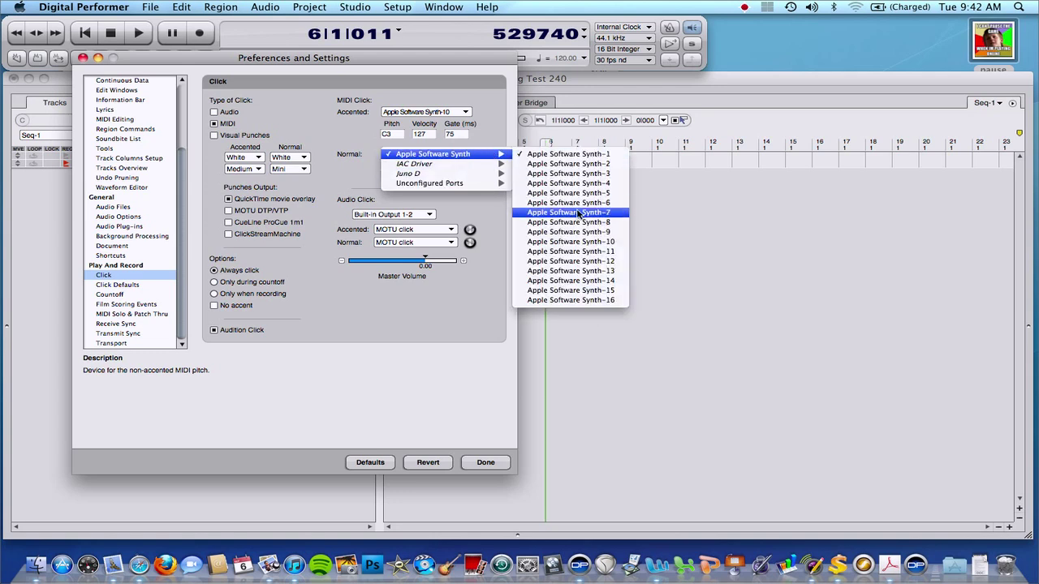
click(578, 242)
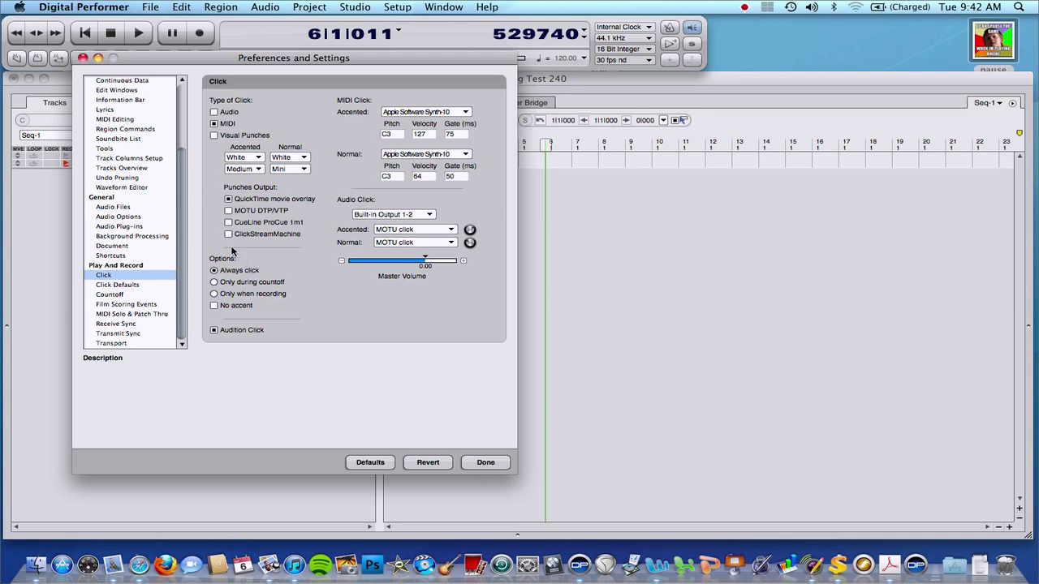
Toggle Audition Click off and back on, then close Preferences with Done
mouse_move(215, 272)
click(214, 330)
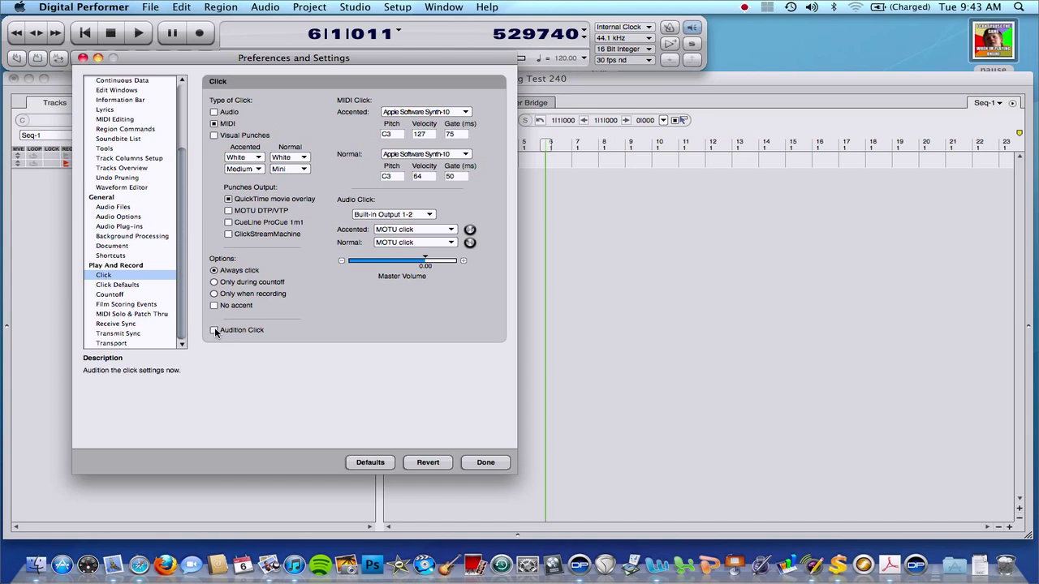
click(214, 330)
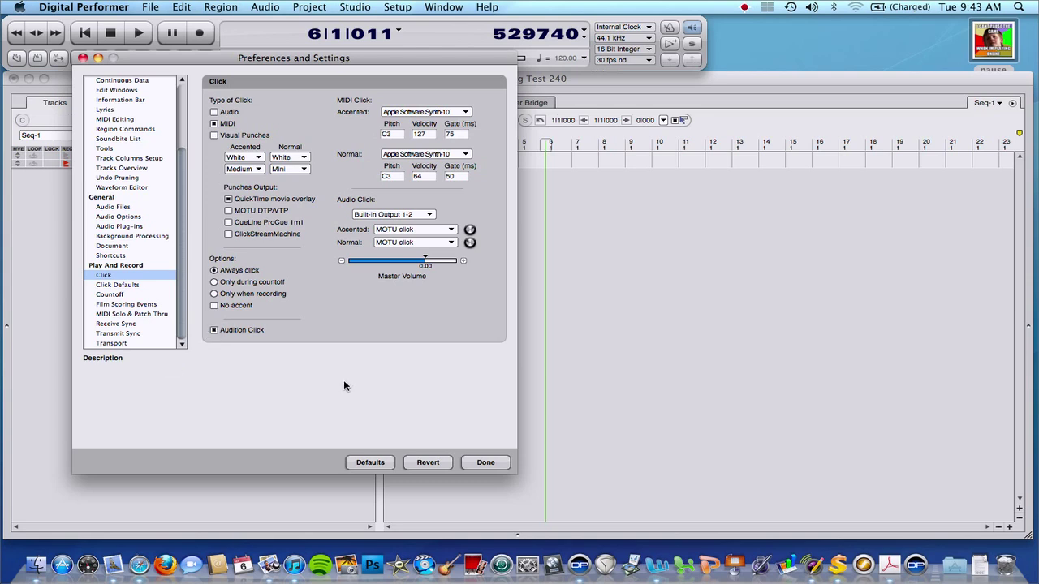
click(484, 463)
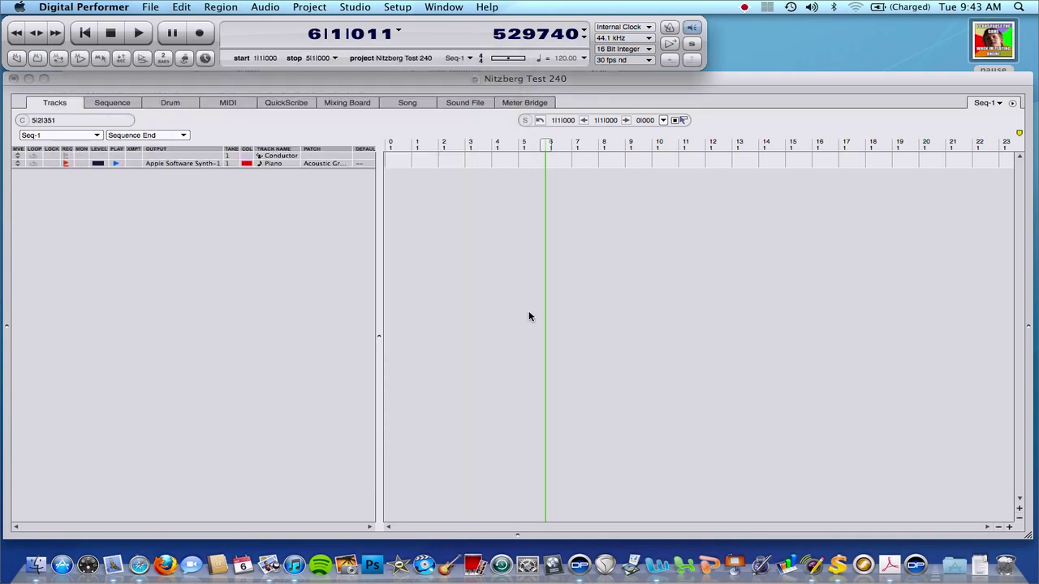
Rewind to the start, enable the metronome click, and play Seq-1 at tempo 120
click(85, 34)
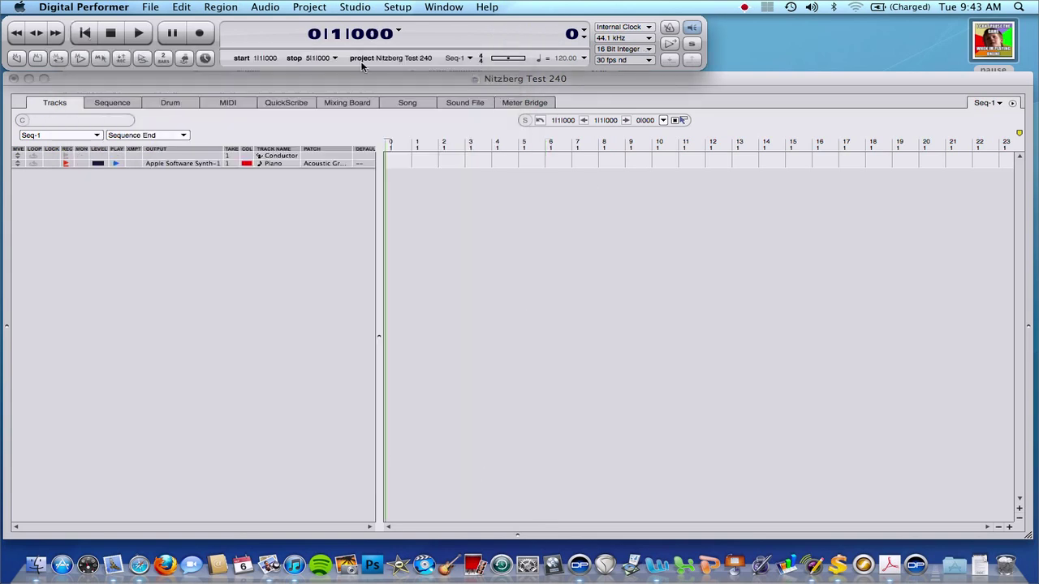
click(669, 29)
click(138, 32)
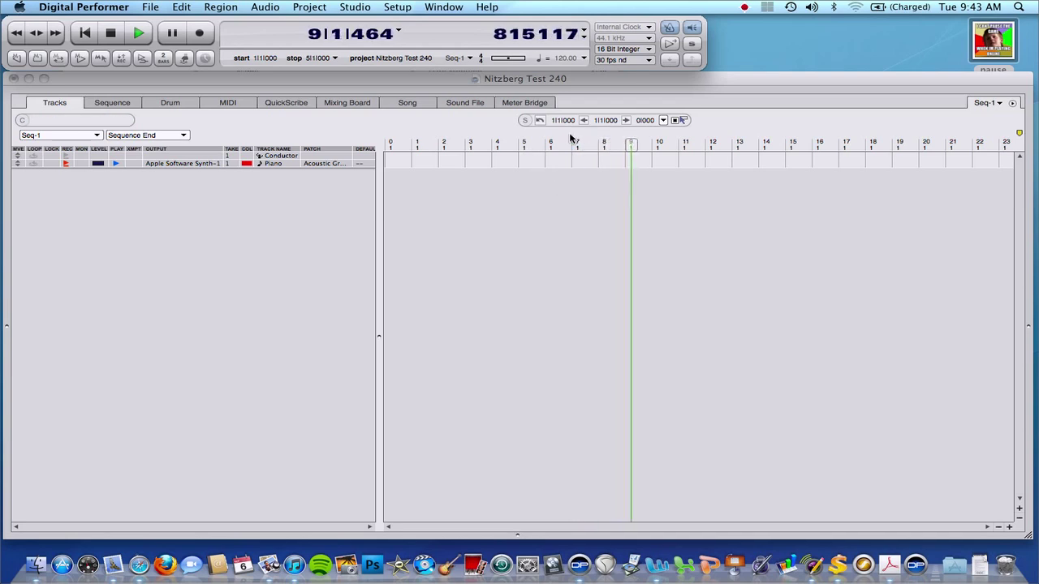
Lower the playback tempo with the Tempo Slider to about 96, then raise it to 140
click(509, 59)
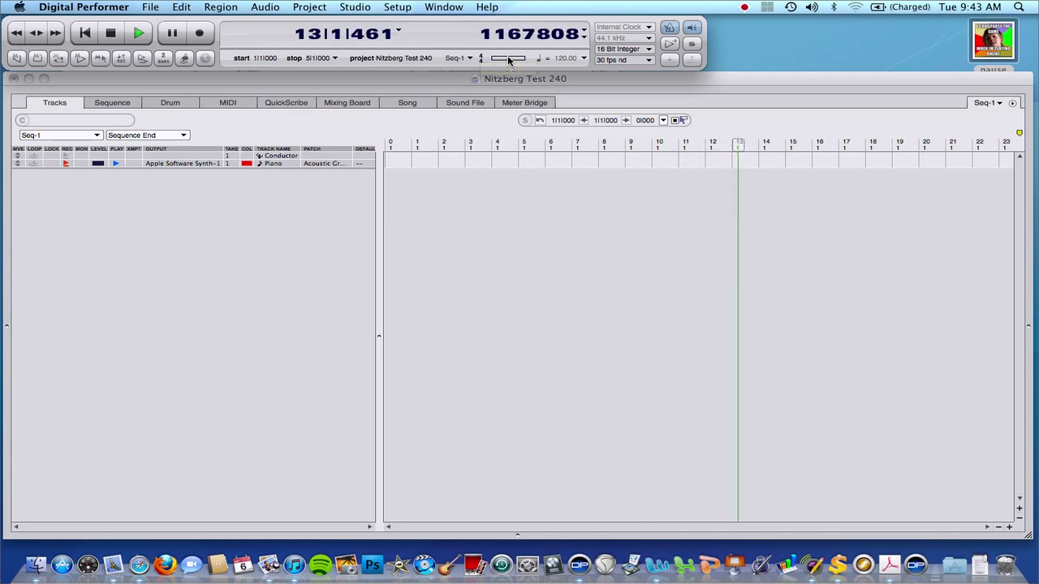
drag(507, 56, 507, 55)
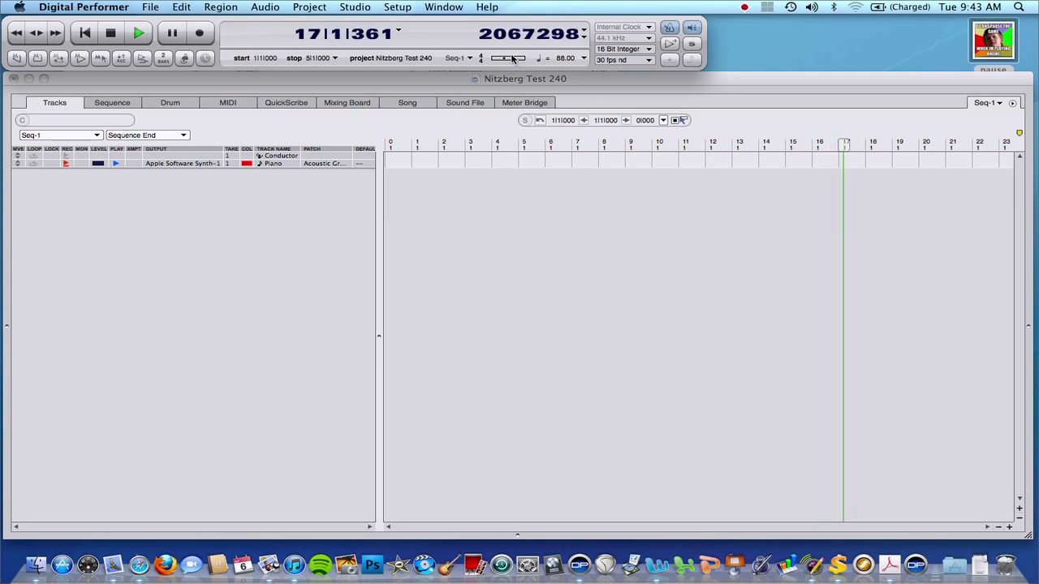
click(505, 59)
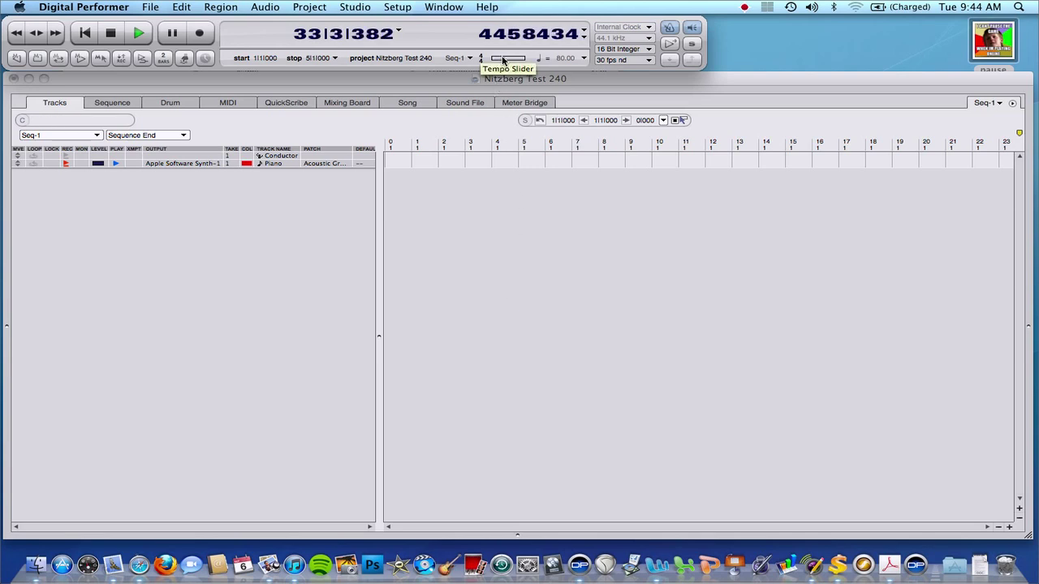
Raise the tempo from 80 toward 153 with the Tempo Slider while Seq-1 keeps playing
scroll(503, 58, up, 10)
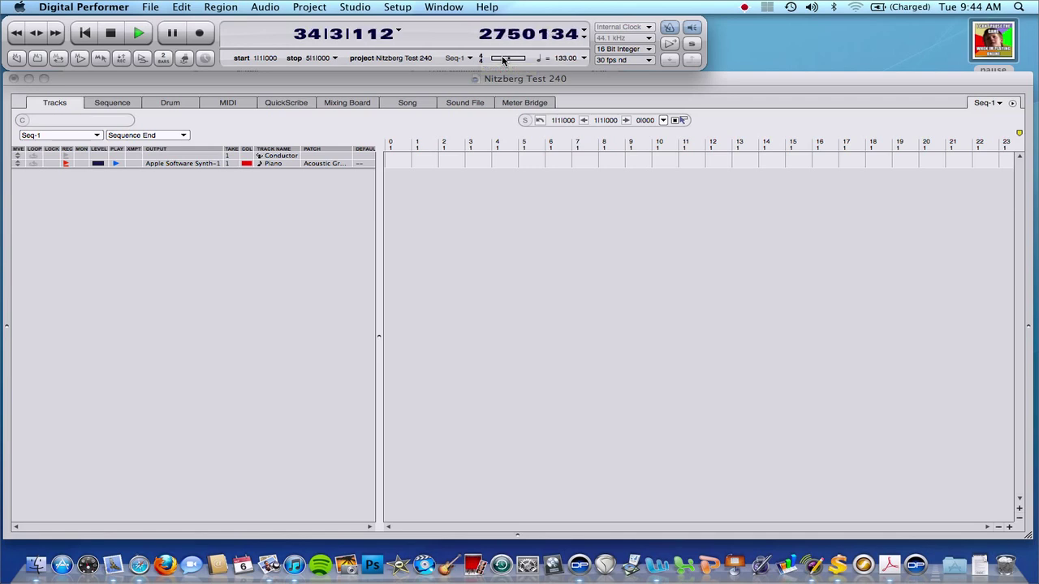